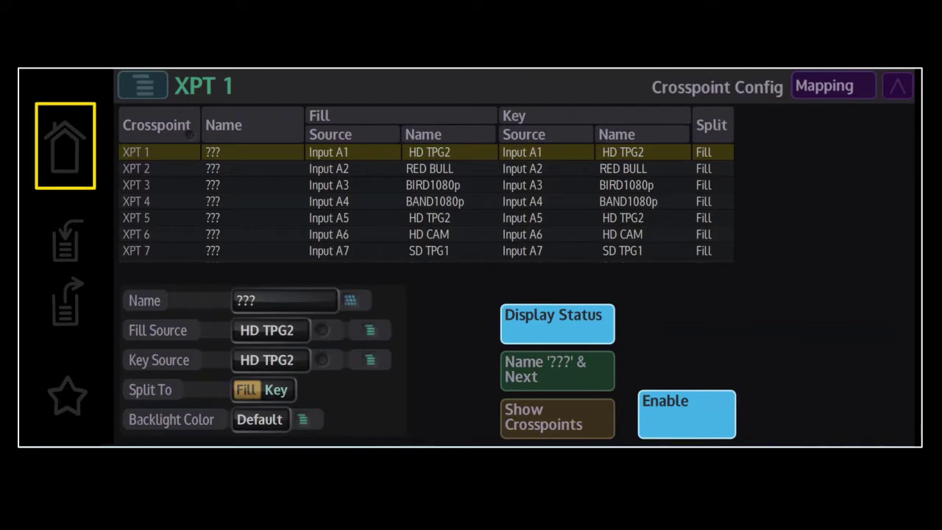
- Return to the home page and view the module and key layer choices for copying, leaving without copying anything
left_click(65, 146)
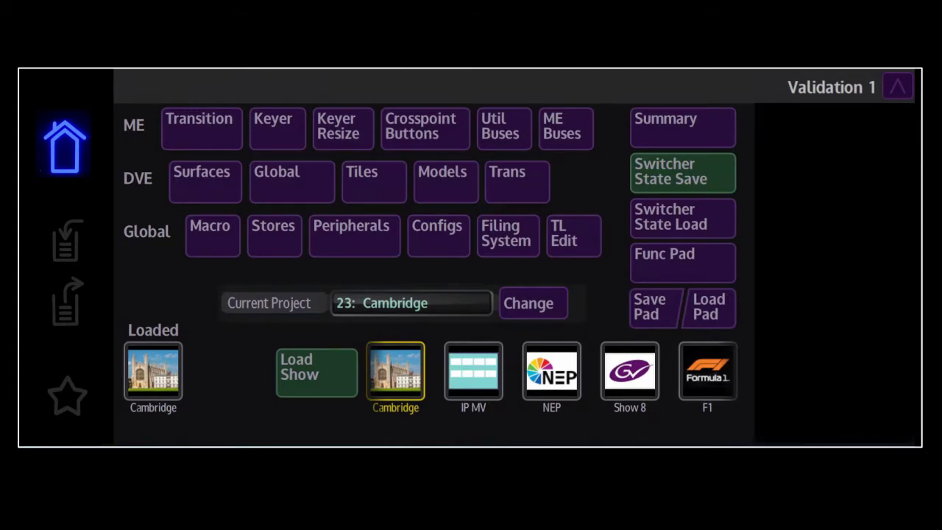
left_click(66, 239)
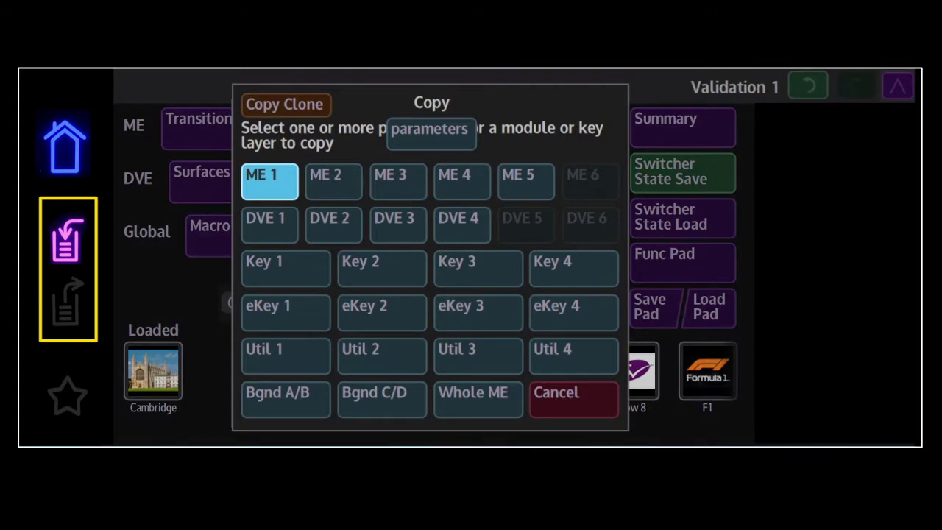
left_click(67, 302)
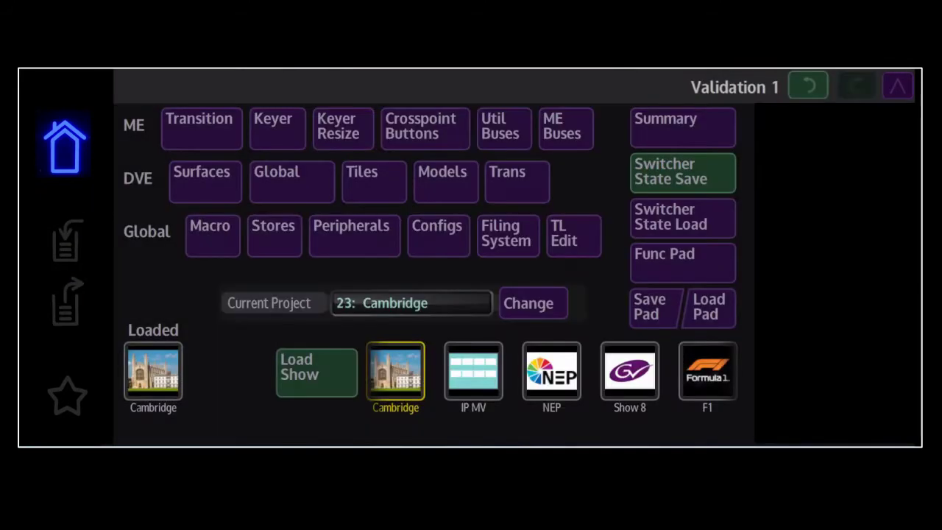
- Use Direct Menu Jump to go to menu number 8883
left_click(68, 396)
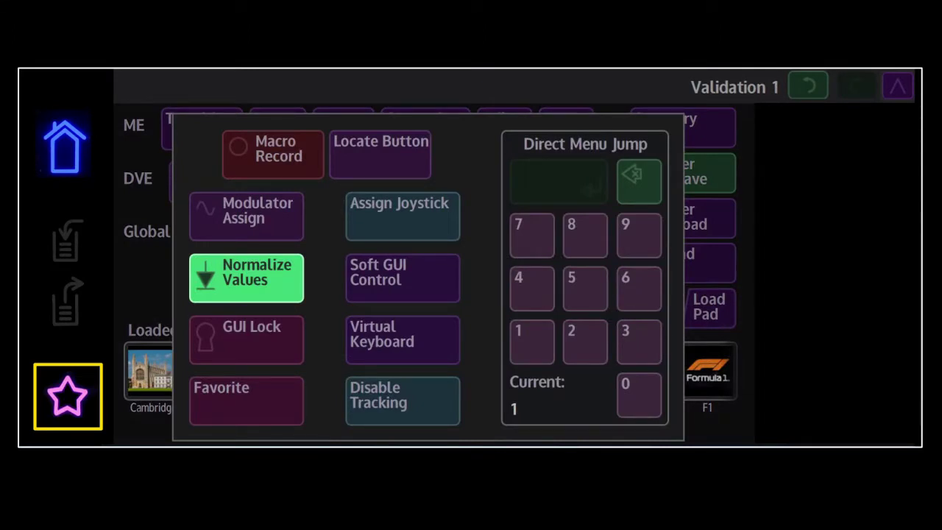
left_click(538, 340)
left_click(589, 243)
left_click(590, 243)
left_click(590, 243)
left_click(640, 354)
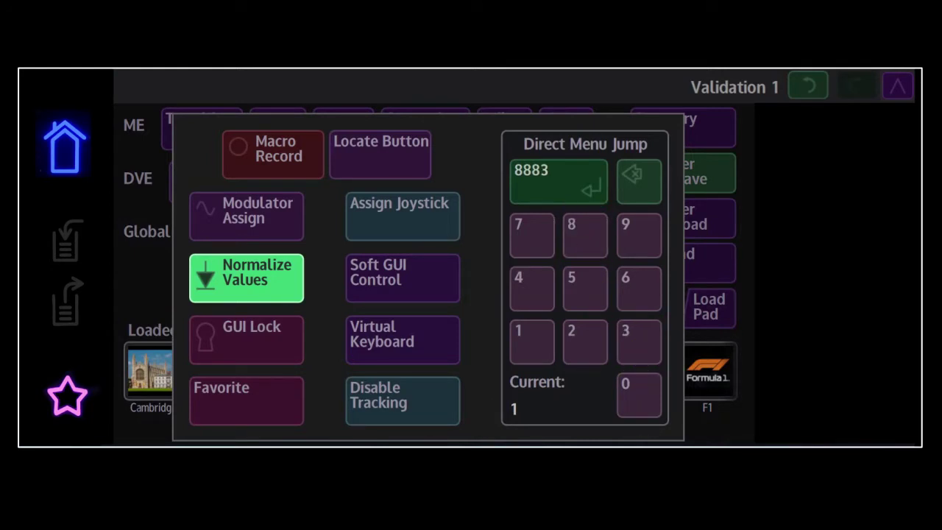
left_click(581, 231)
left_click(572, 190)
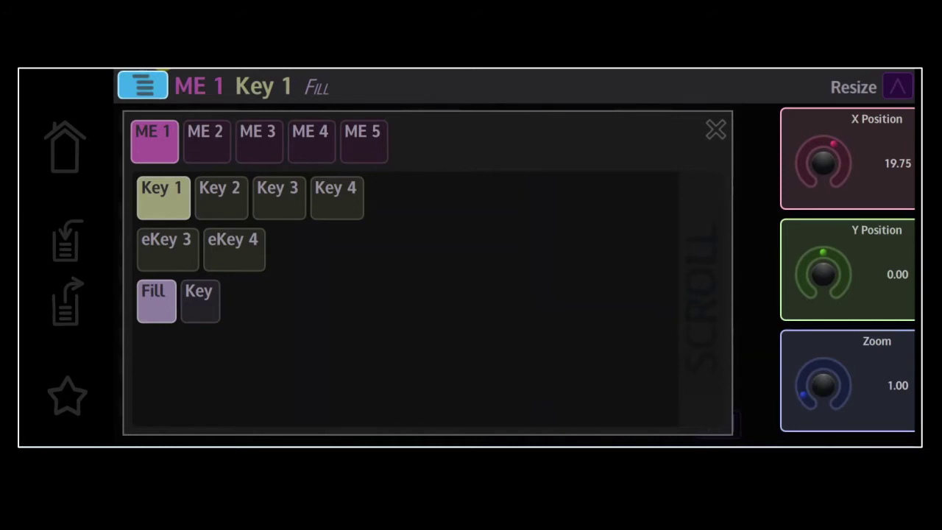
- Close the ME and key delegation for ME 1 Key 1 Fill, then switch its Resize off and back on
left_click(143, 85)
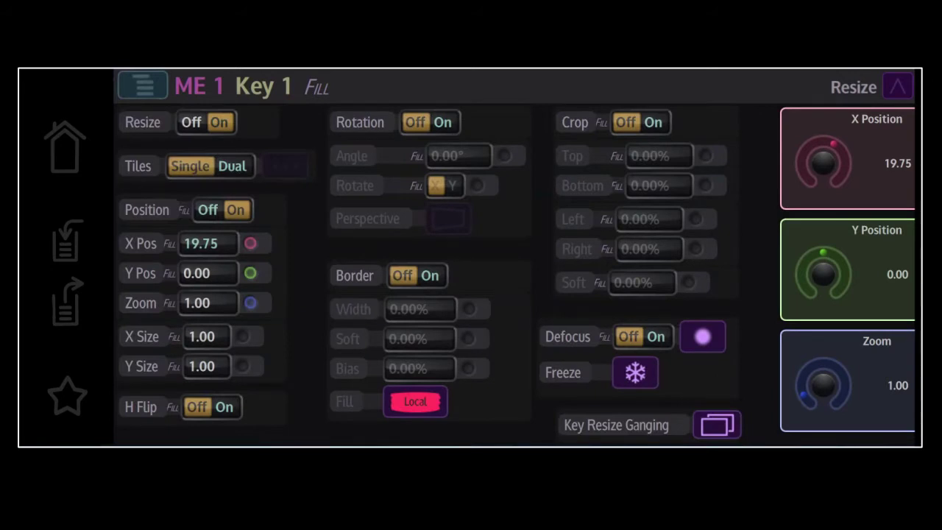
left_click(190, 124)
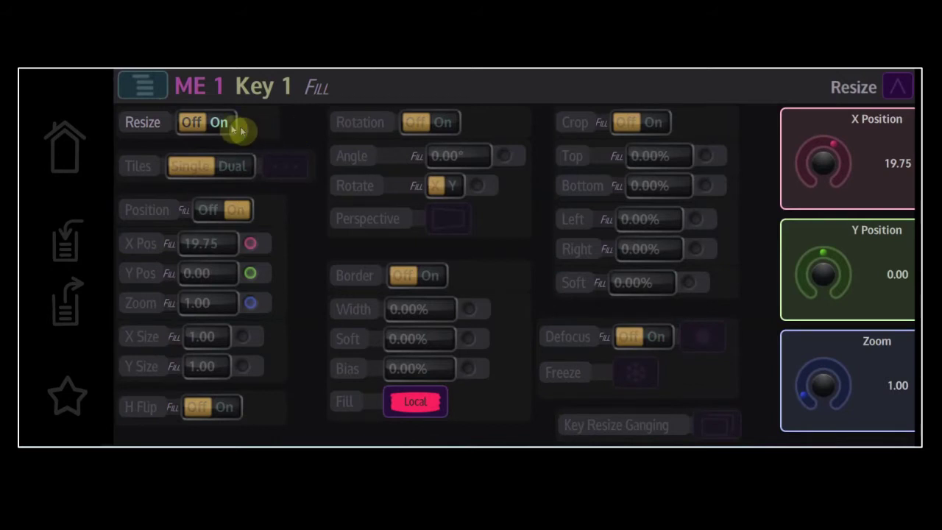
left_click(219, 121)
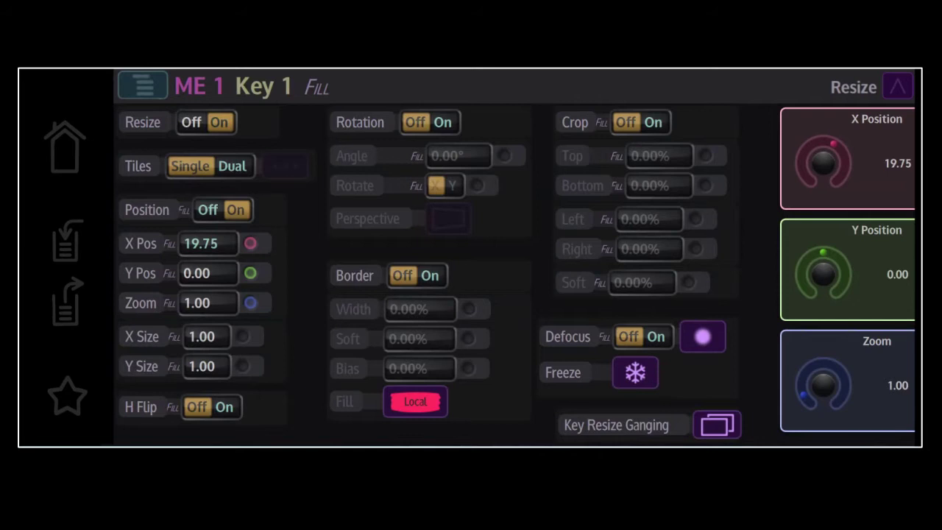
- Attach the control knobs in turn to the size, border and crop parameters, ending with X position, Y position and zoom
left_click(249, 354)
left_click(480, 337)
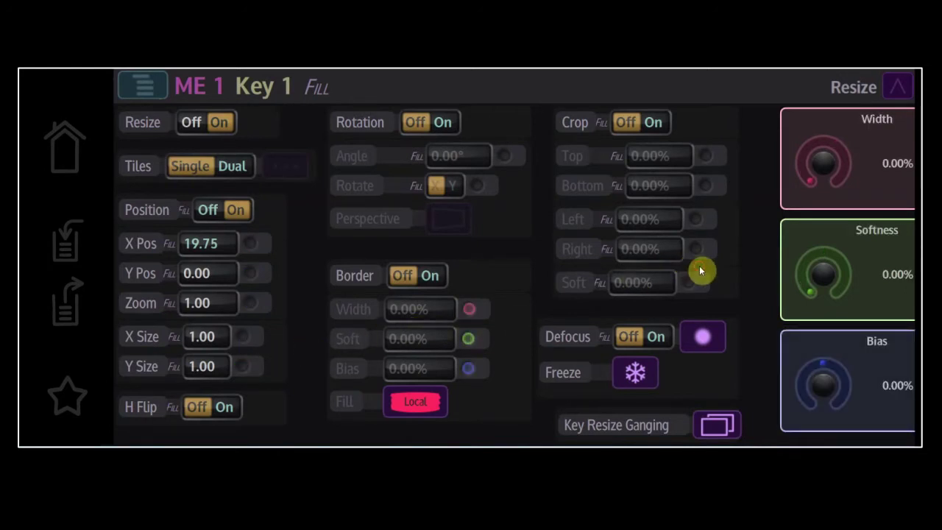
left_click(699, 236)
left_click(247, 261)
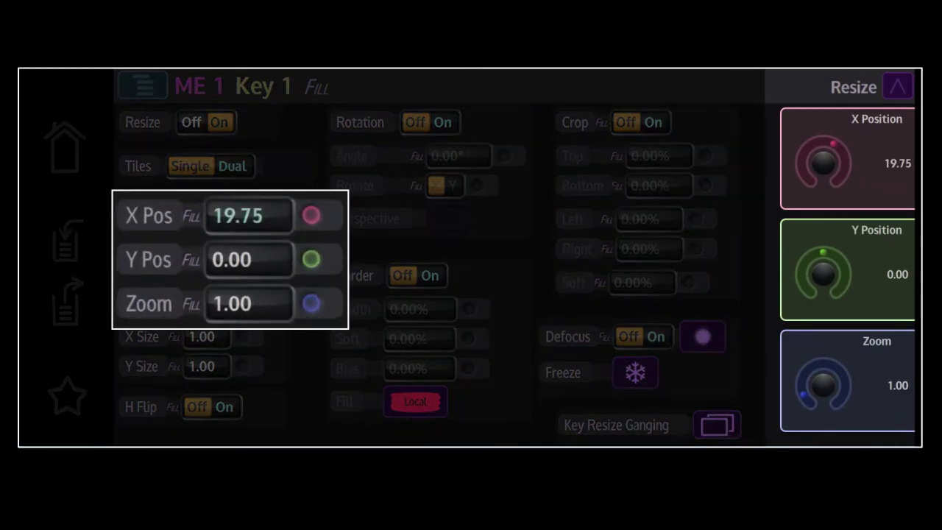
- Set the ME 1 Key 1 fill's Y position to 30.23 and its X position to 0.00
left_click_drag(823, 252, 837, 261)
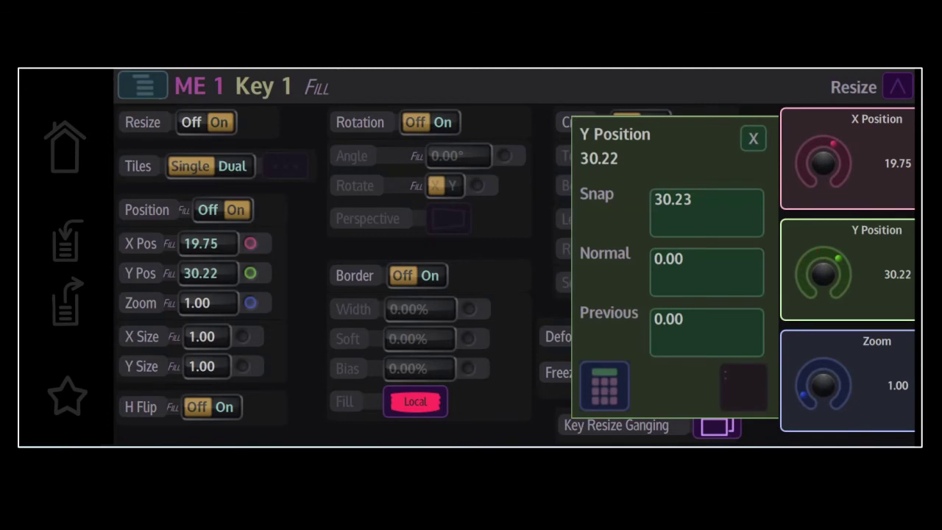
left_click(702, 213)
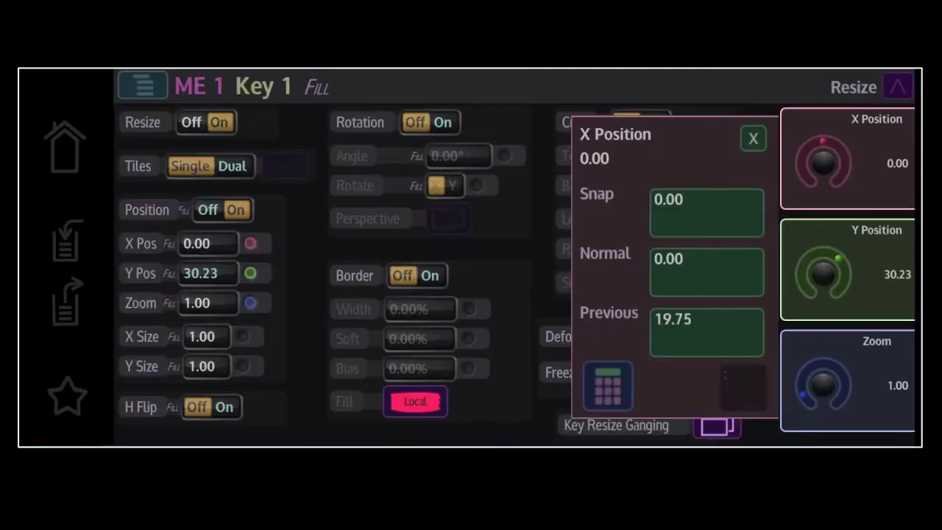
left_click(608, 385)
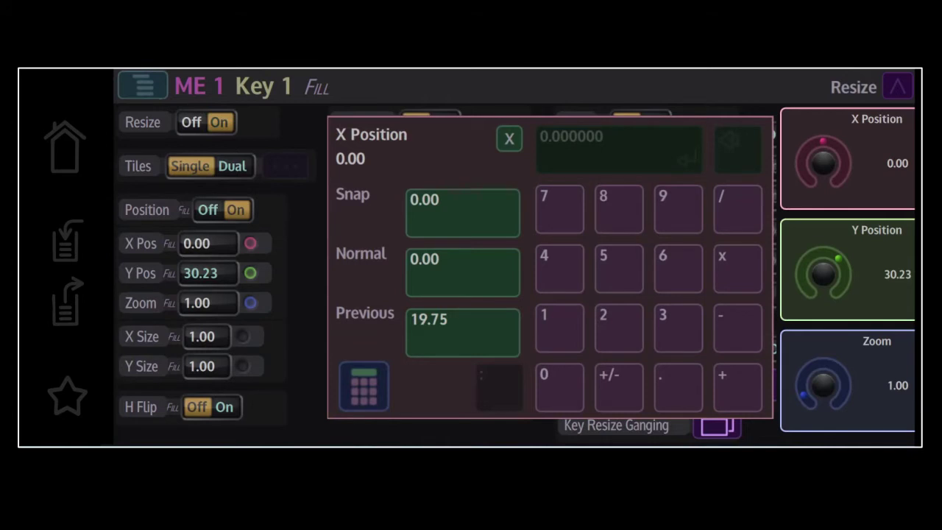
left_click(510, 139)
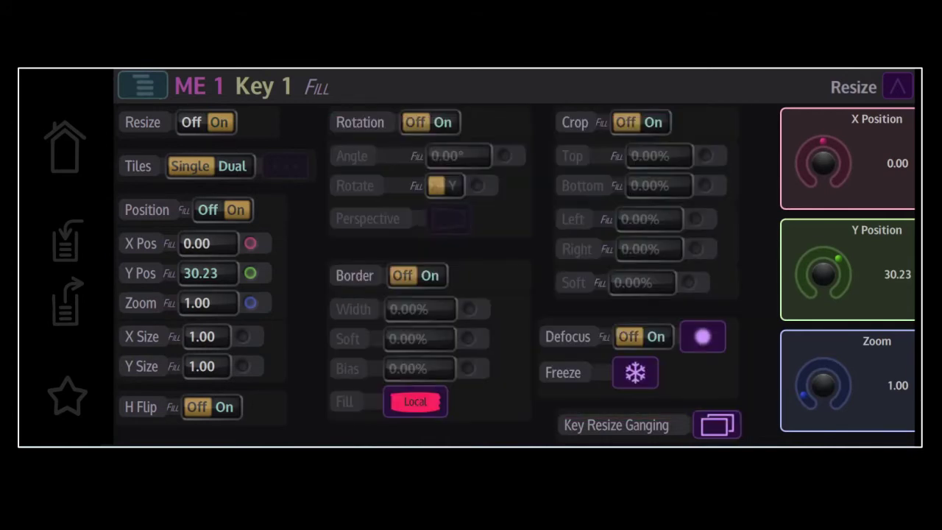
- Select MEs 1, 2 and 3 as the modules to include in the global save for project 23
left_click(66, 302)
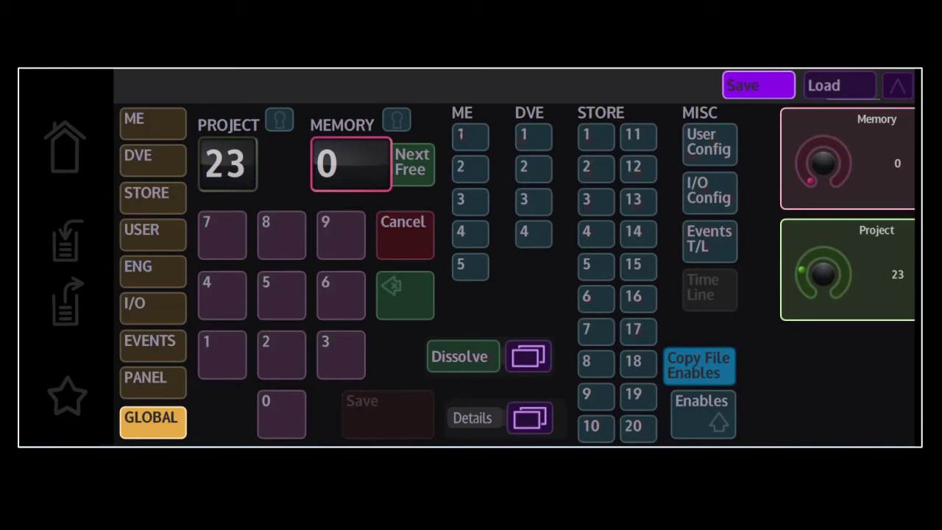
left_click(470, 168)
left_click(470, 200)
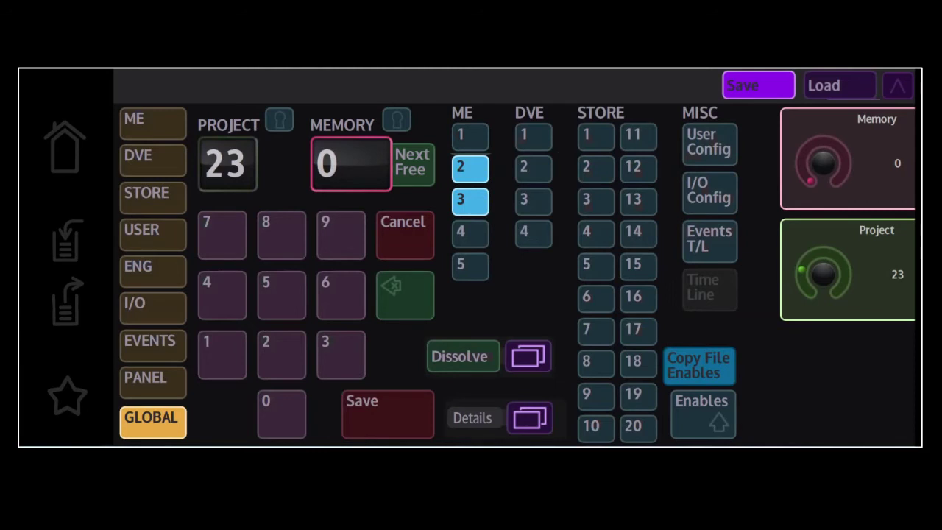
left_click(477, 134)
- Return home and open the Contents page for Store 1
left_click(65, 145)
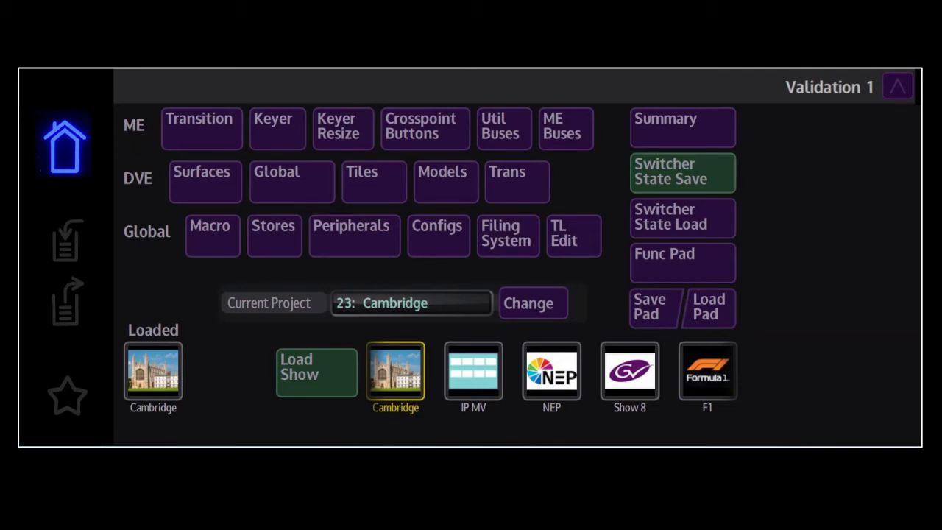
left_click(286, 248)
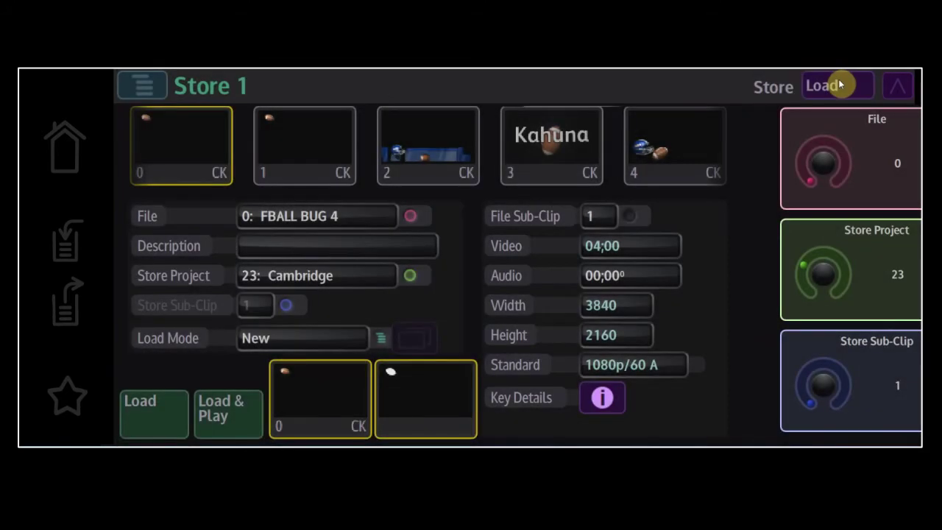
left_click(839, 85)
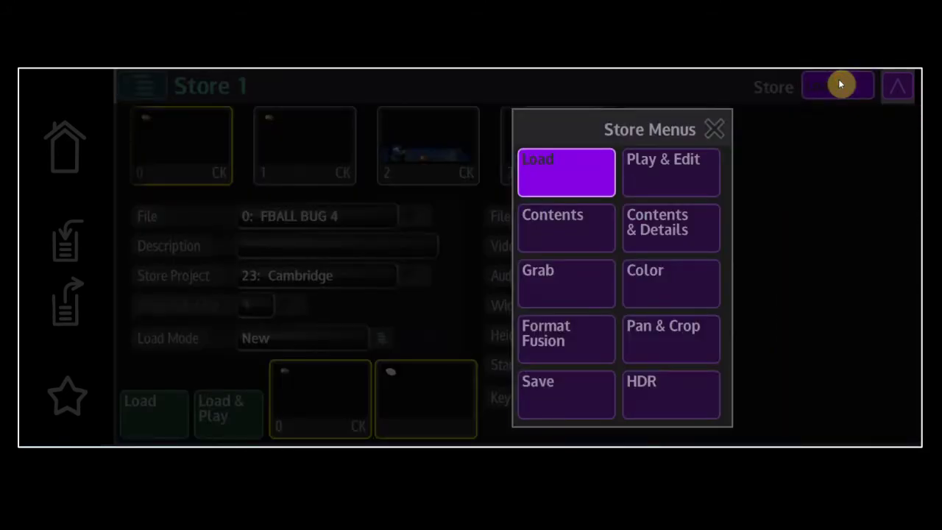
left_click(572, 233)
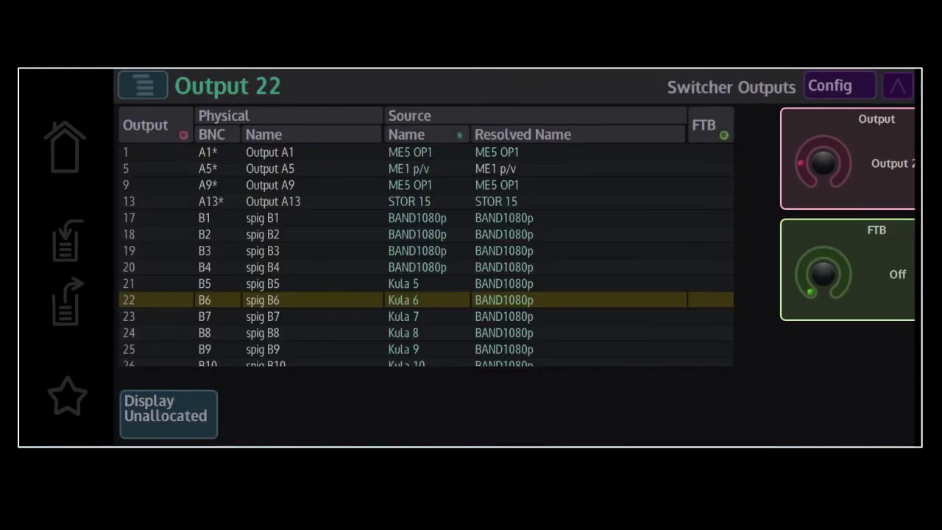
- Select output 18 in the switcher outputs table and open its source name choices
mouse_move(802, 163)
left_mouse_down()
mouse_move(806, 154)
mouse_move(803, 181)
left_mouse_up()
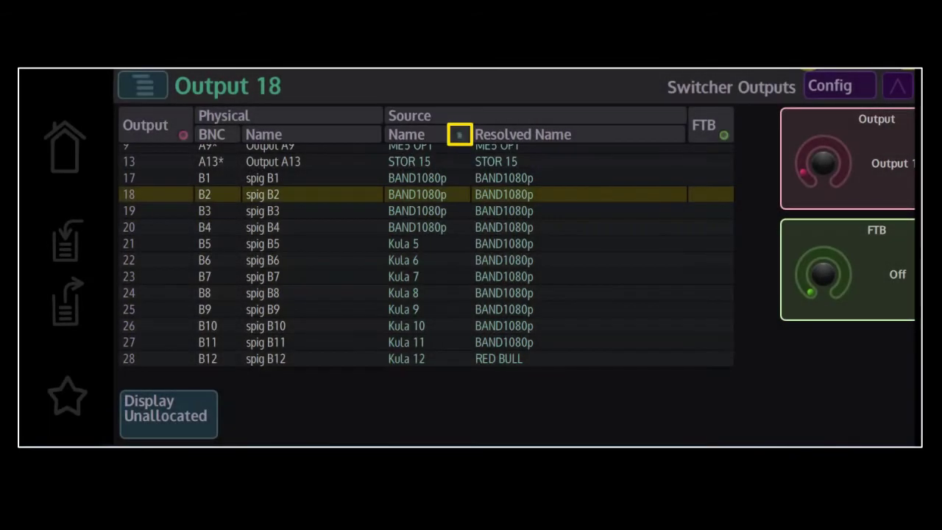
left_click(460, 134)
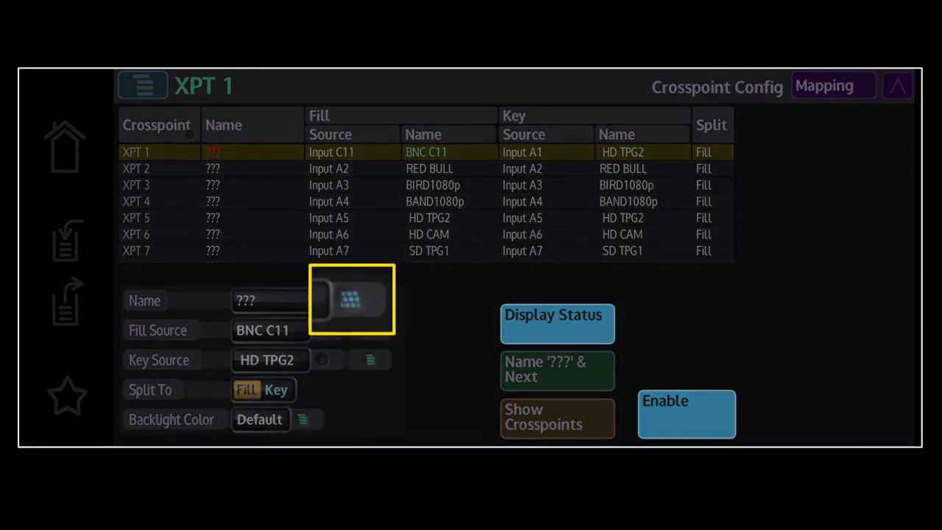
- Clear the ??? name of crosspoint XPT 1 and enter a new name starting with C
left_click(351, 297)
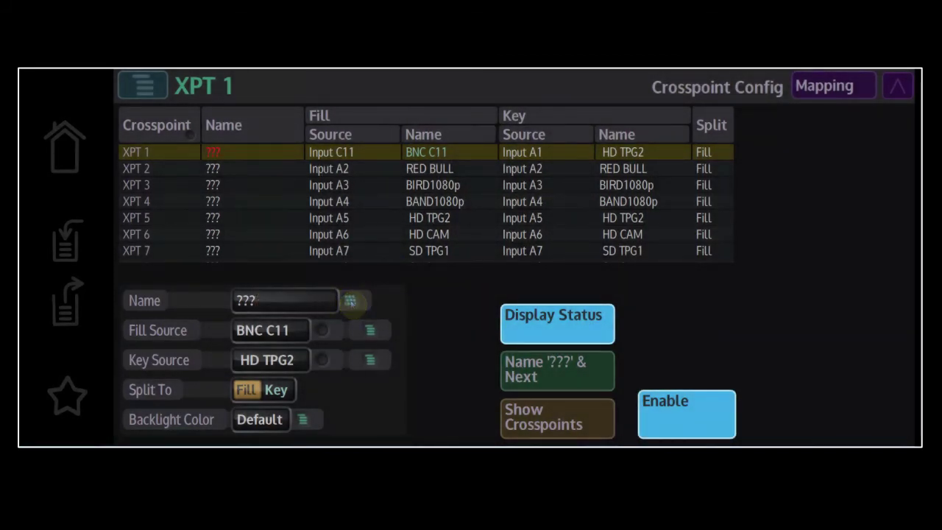
left_click(352, 299)
left_click(699, 165)
left_click(698, 165)
left_click(699, 165)
left_click(169, 306)
type("C")
left_click(184, 266)
left_click(478, 304)
left_click(394, 328)
left_click(150, 167)
left_click(684, 265)
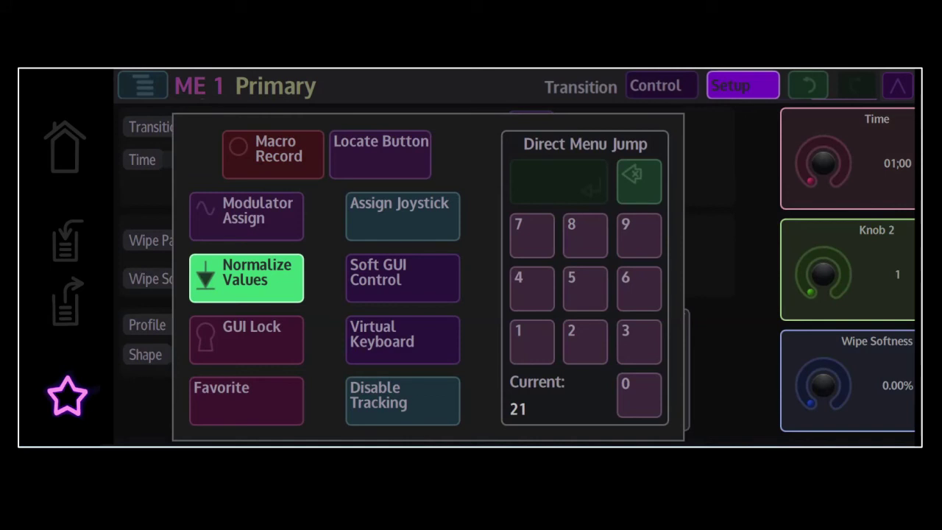
- Turn on Disable Tracking and open the GUI Preferences page from the system configuration
left_click(391, 395)
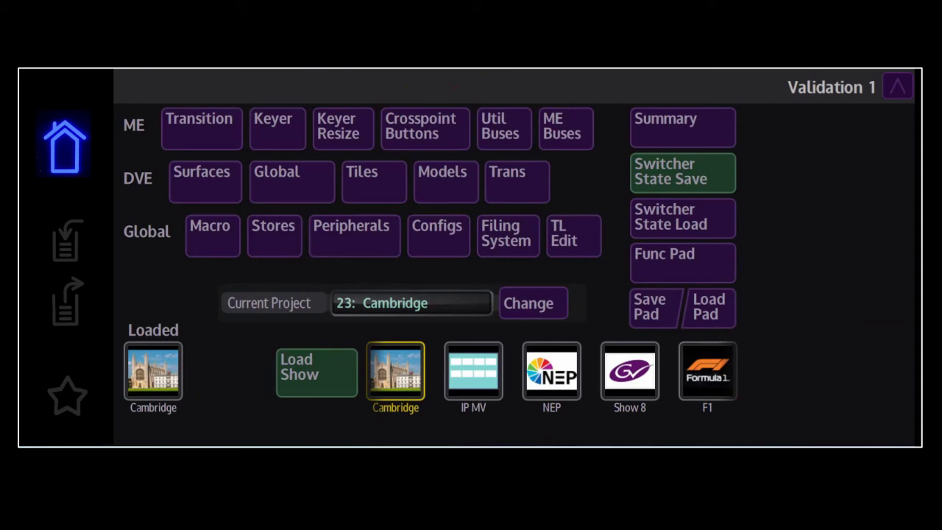
left_click(435, 252)
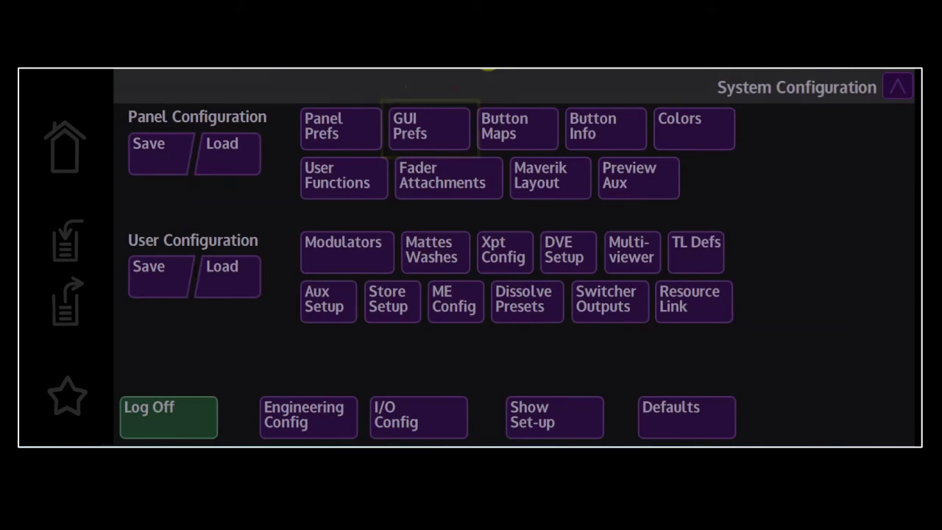
left_click(420, 122)
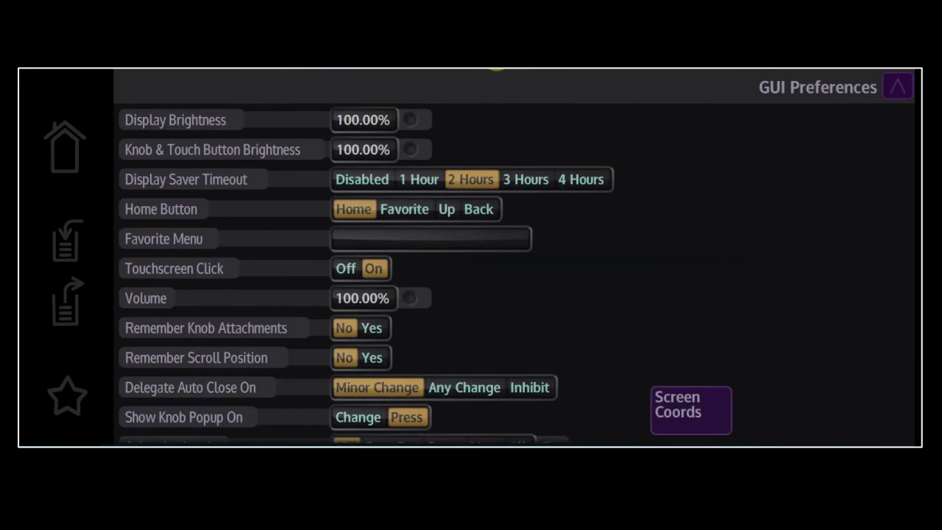
- Use Direct Menu Jump to go to menu number 8895
left_click(67, 392)
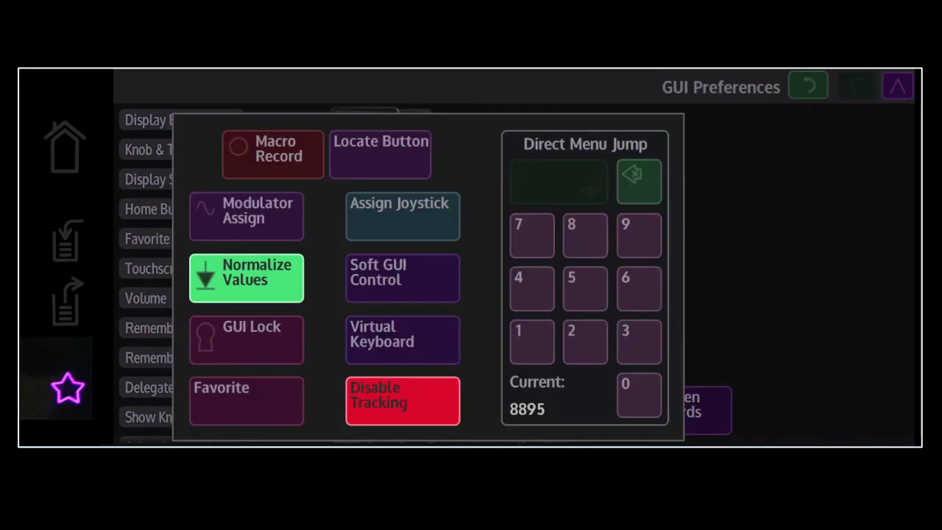
left_click(590, 241)
left_click(589, 239)
left_click(626, 237)
left_click(595, 290)
left_click(563, 170)
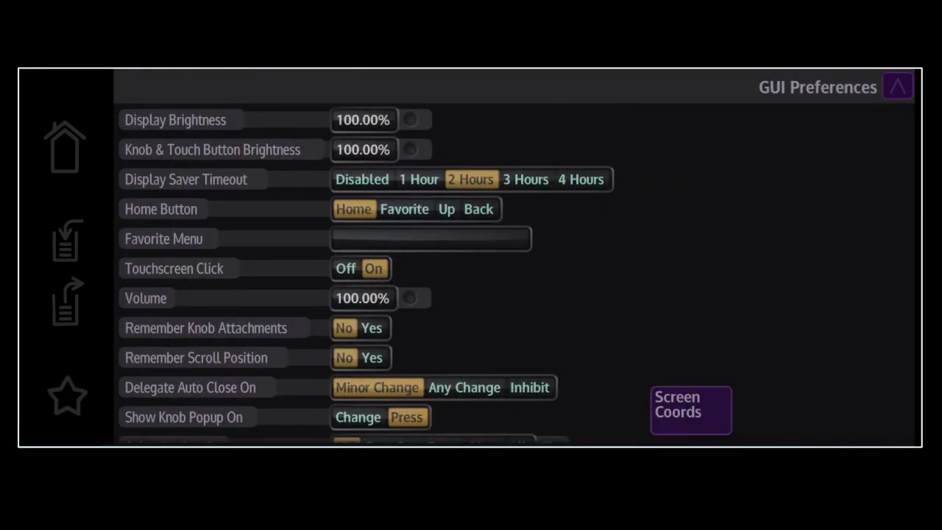